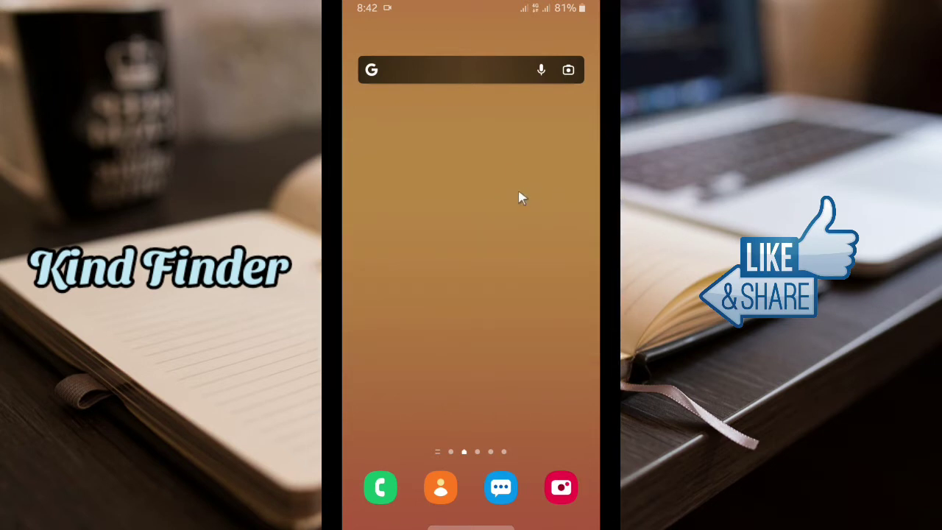
- Launch WhatsApp from the apps page, briefly check New chat and Search, and settle on Chats
drag(519, 196, 412, 197)
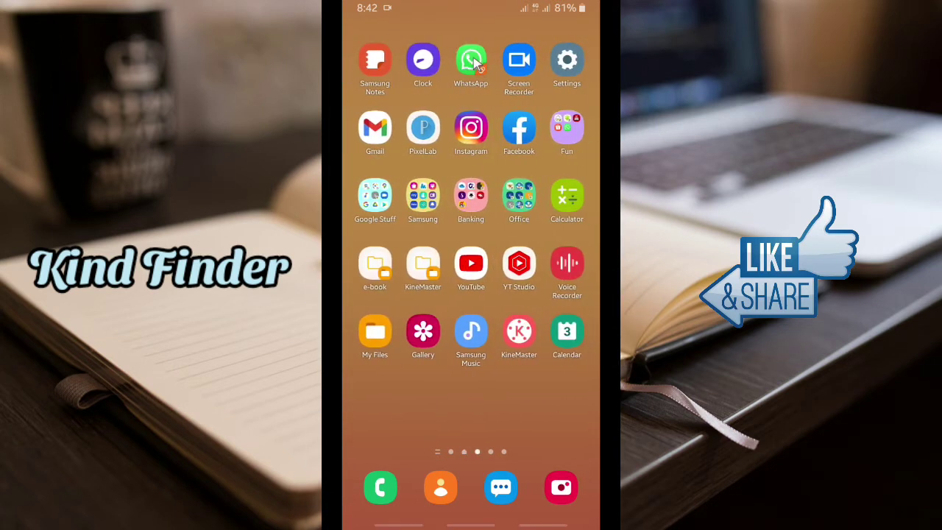
click(473, 56)
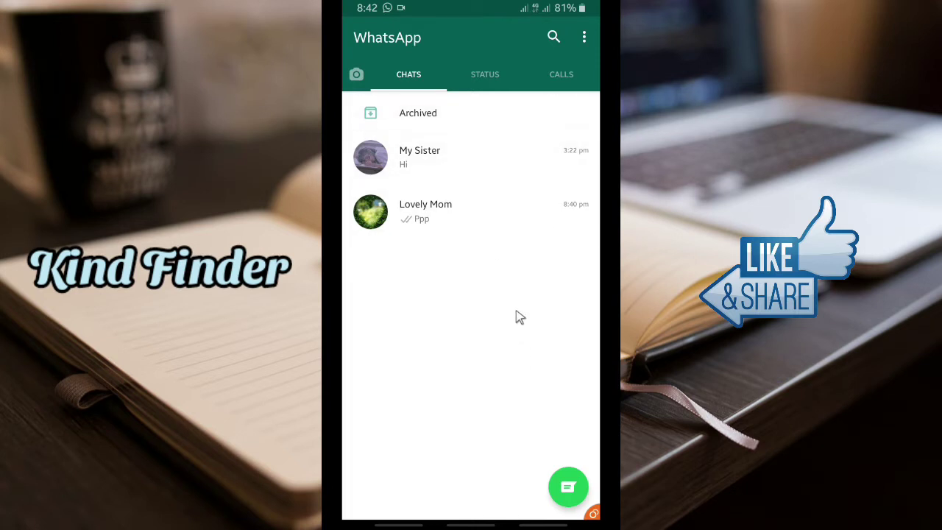
click(568, 487)
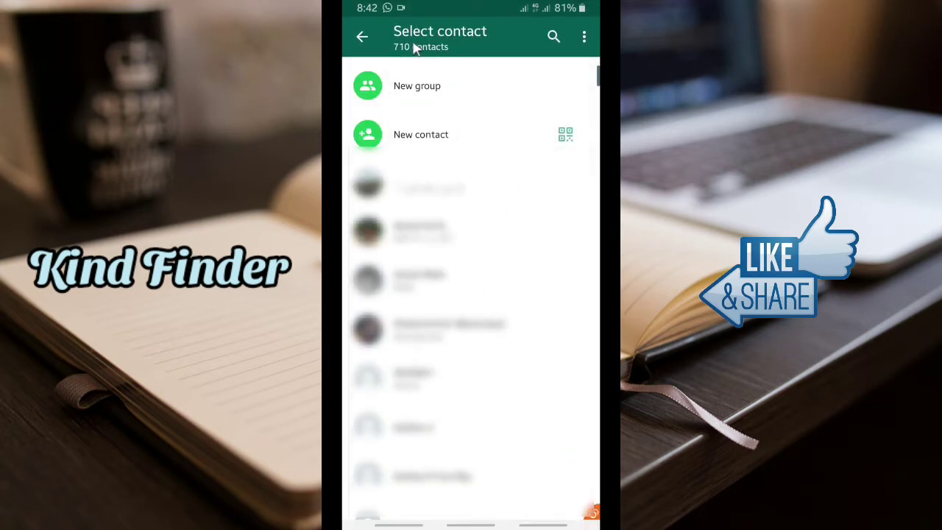
click(440, 136)
click(365, 39)
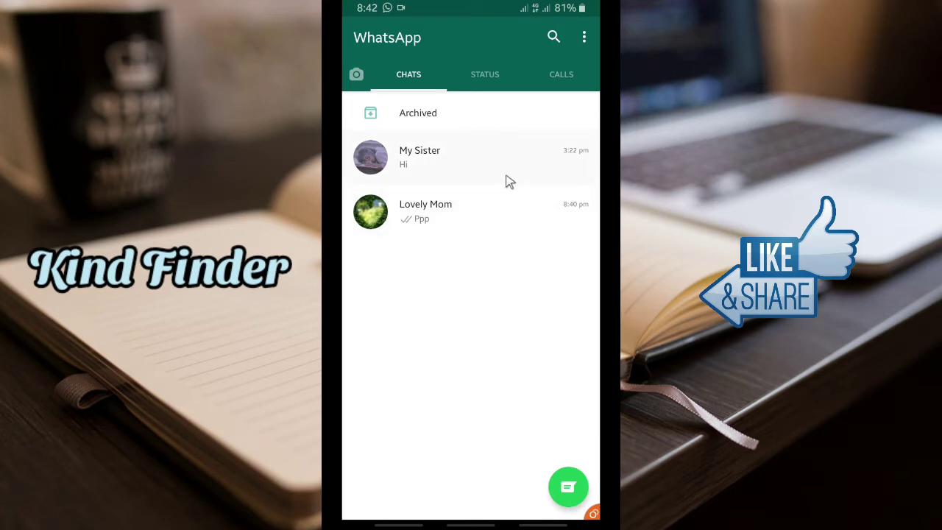
click(553, 36)
click(366, 37)
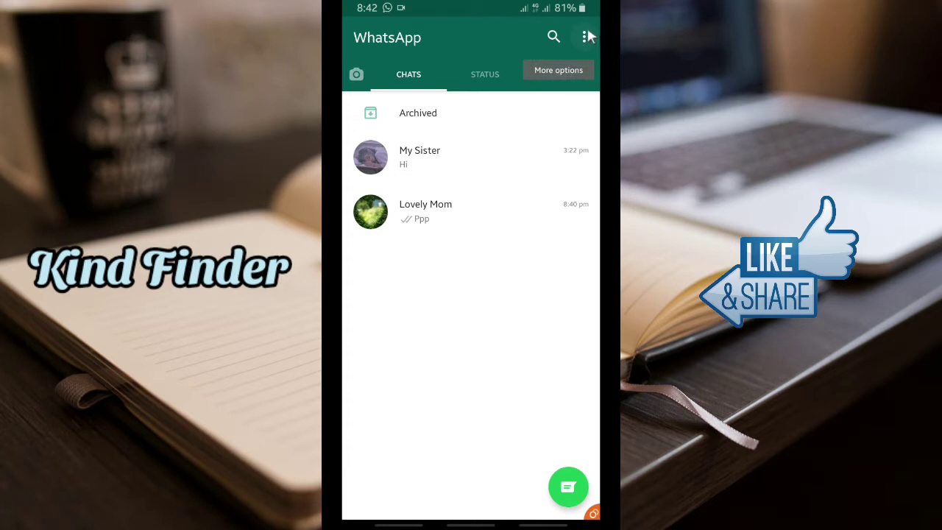
- Via ⋮ > New broadcast, search for and select two contacts as recipients, then confirm them
click(587, 37)
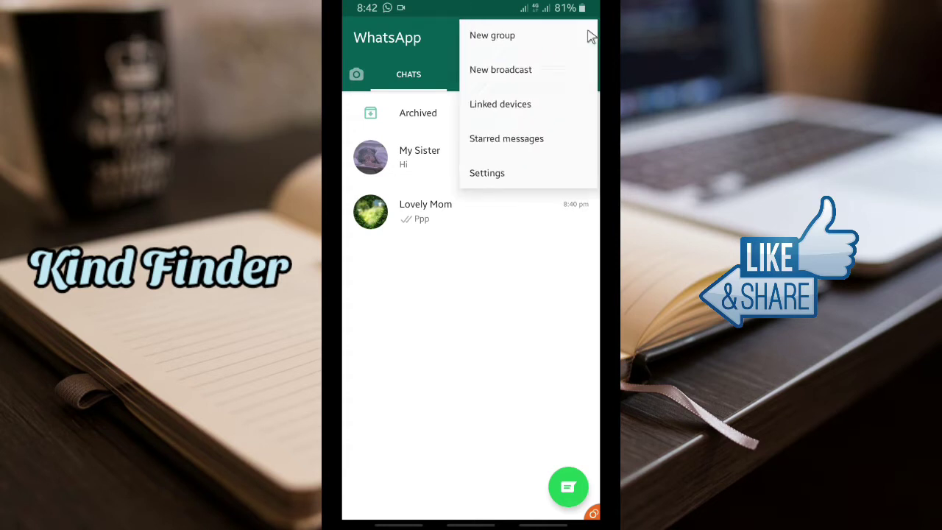
click(500, 73)
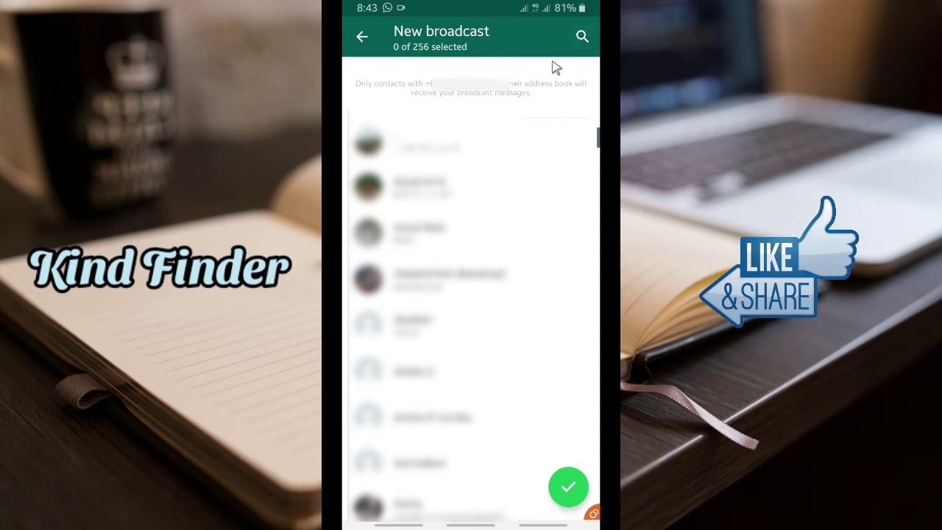
click(582, 36)
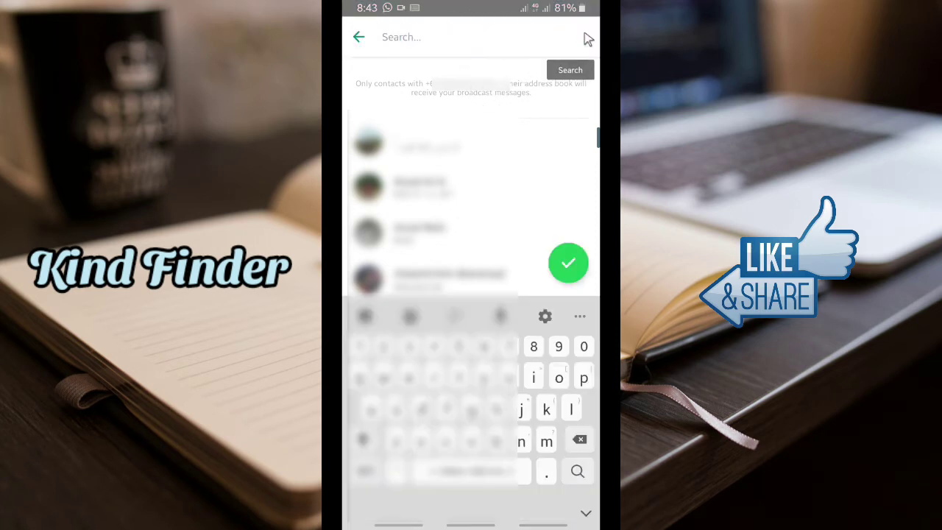
text(kaza)
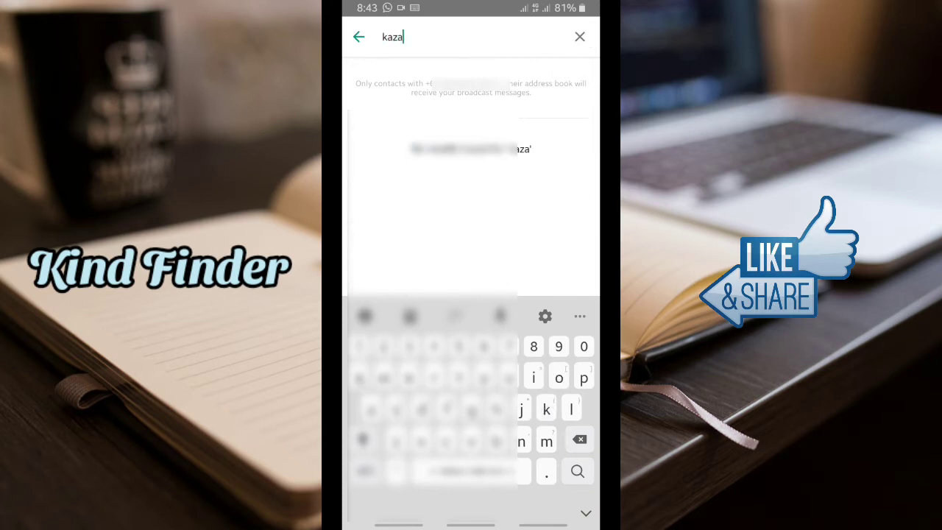
key(BackSpace)
click(398, 141)
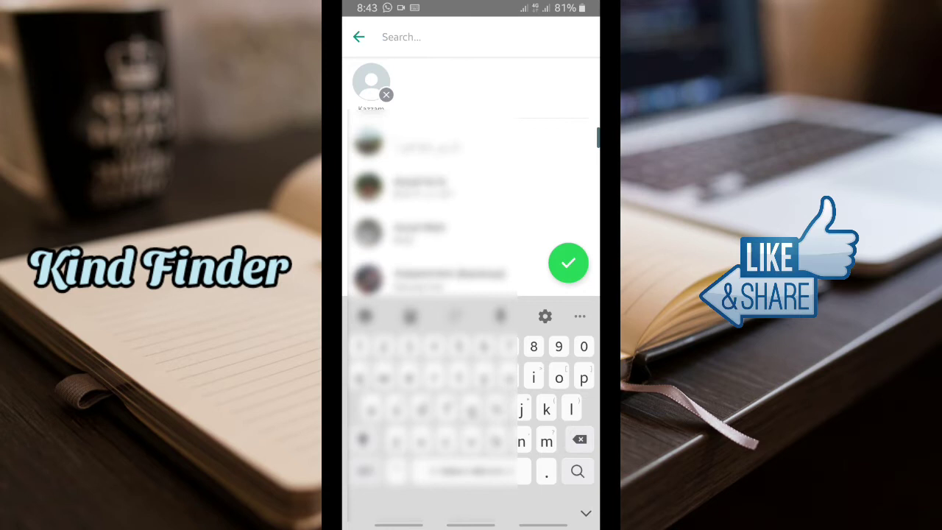
text(lov)
click(416, 144)
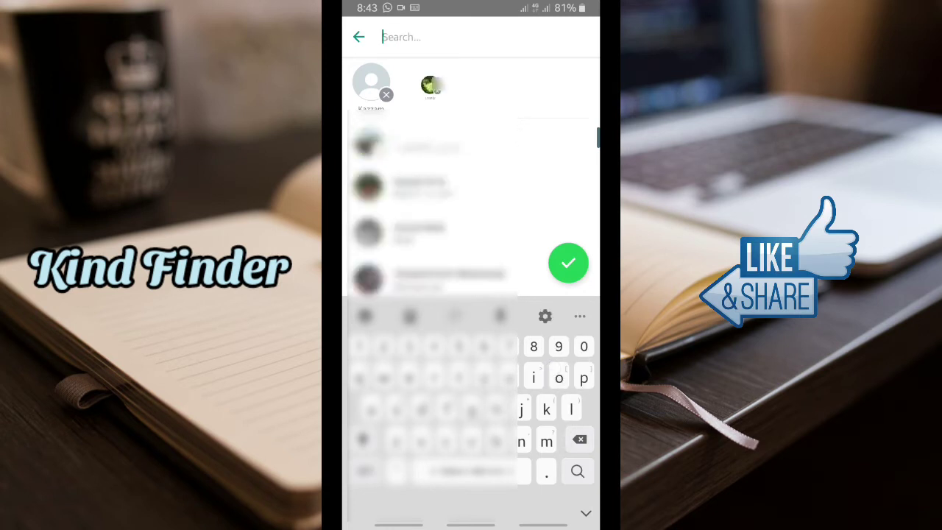
click(559, 264)
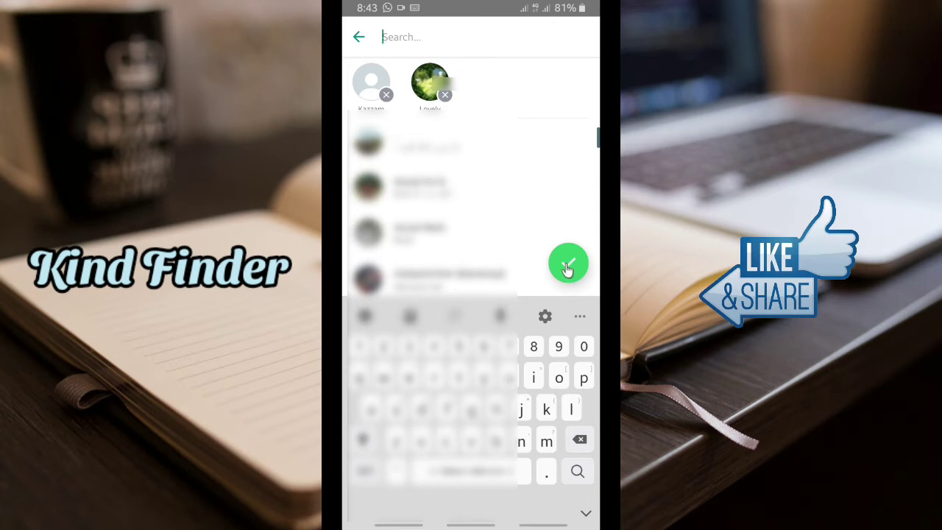
- Create the broadcast list and send 'Hi' through it
click(562, 265)
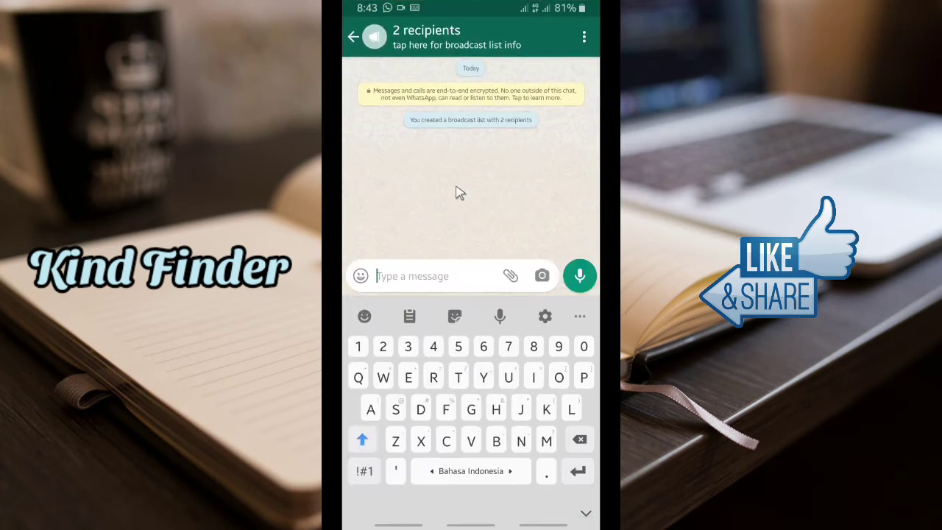
text(Hi)
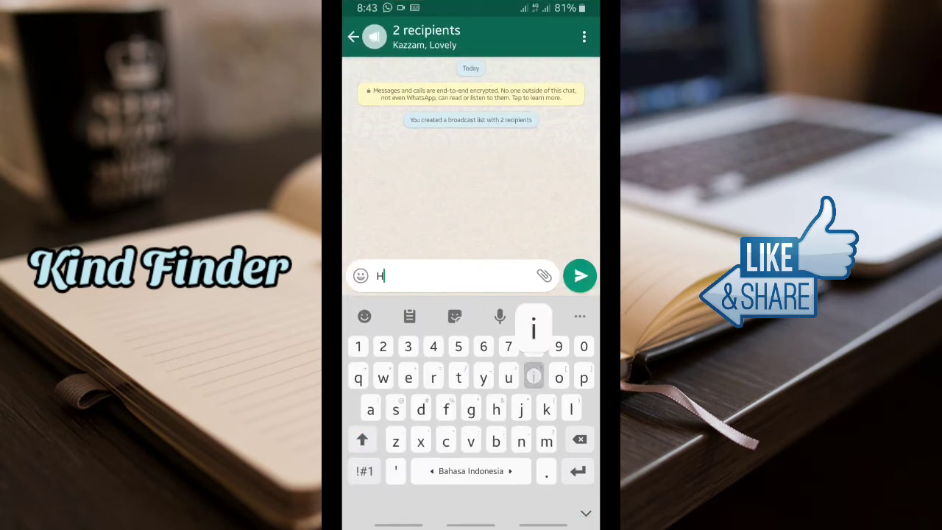
click(579, 276)
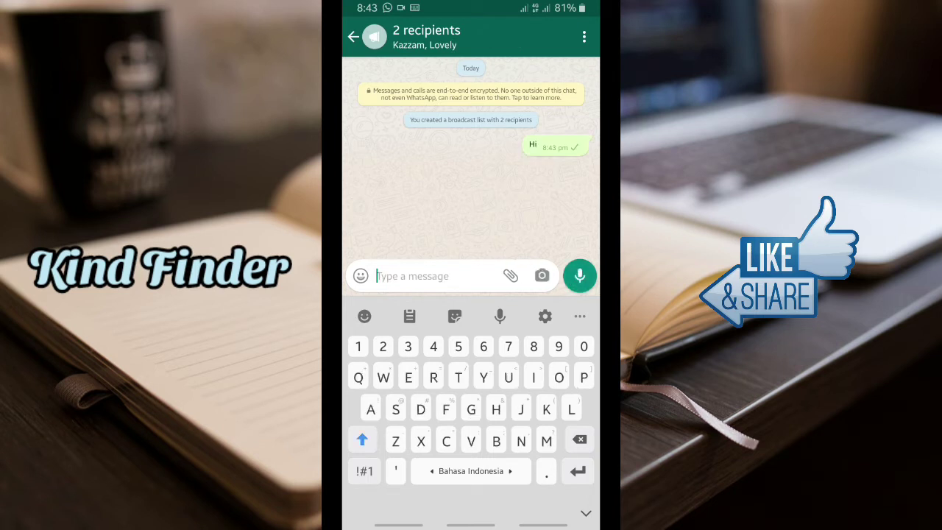
- Send 'Hello' to both broadcast recipients and hide the keyboard
text(Hello)
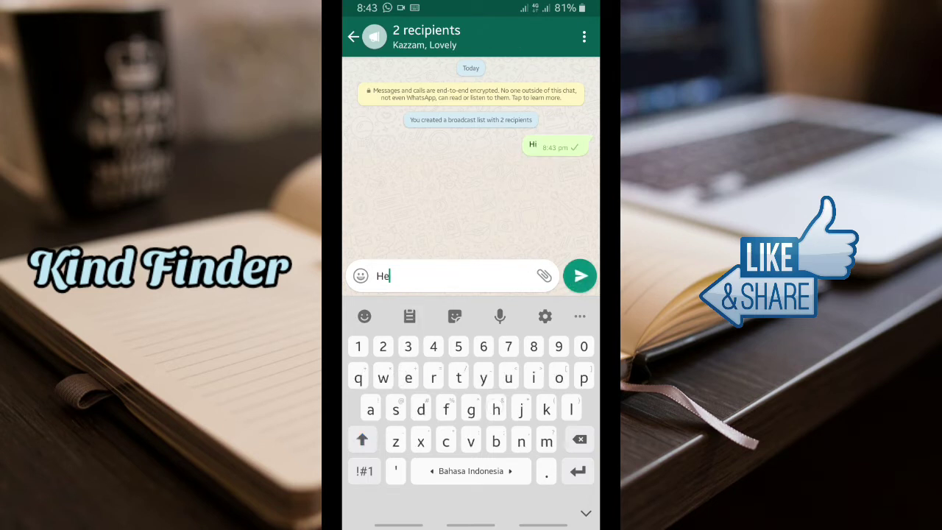
click(571, 284)
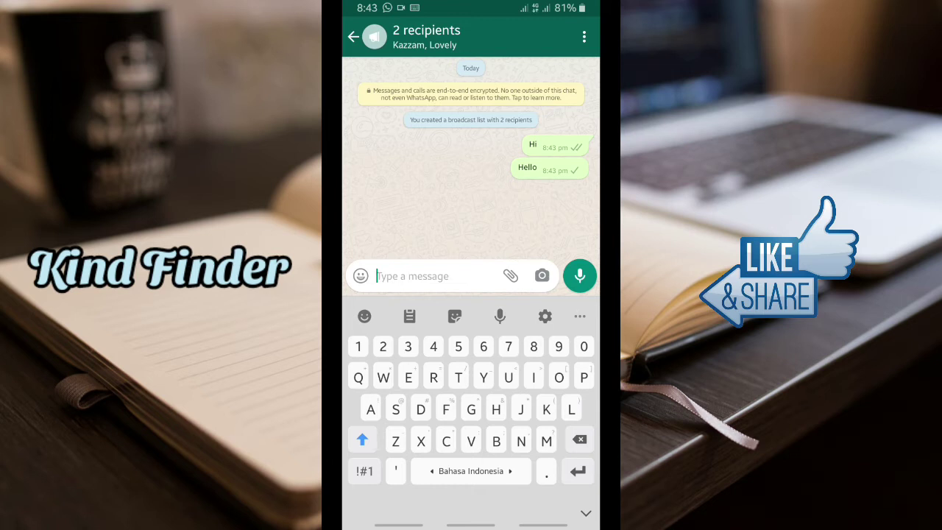
click(586, 513)
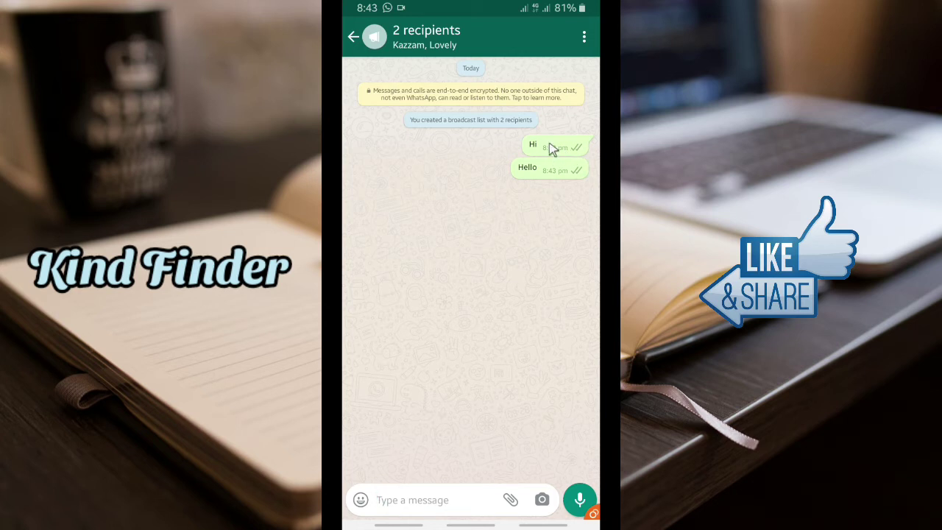
click(549, 144)
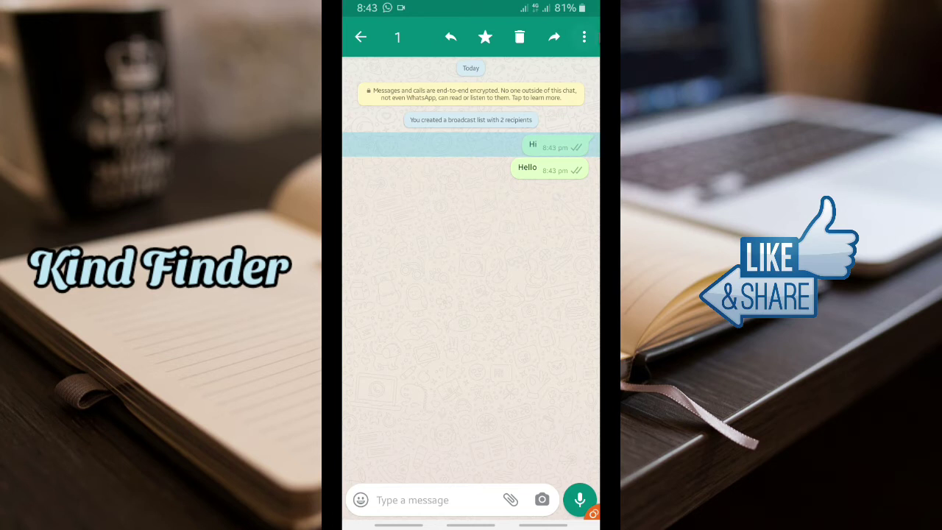
click(585, 40)
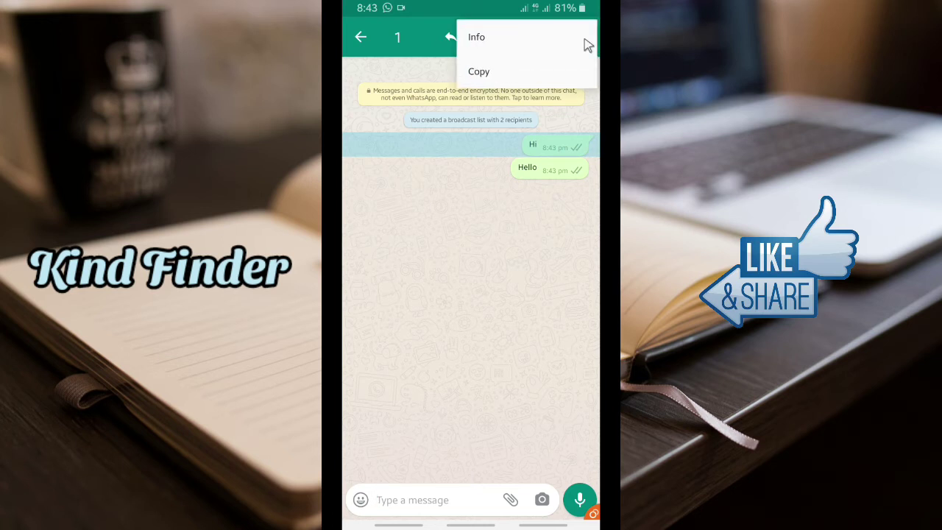
click(495, 45)
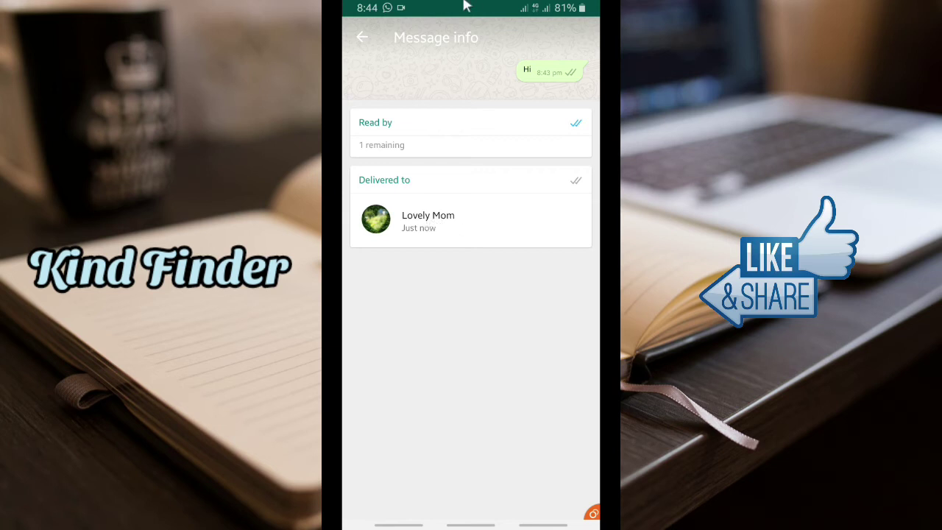
click(364, 39)
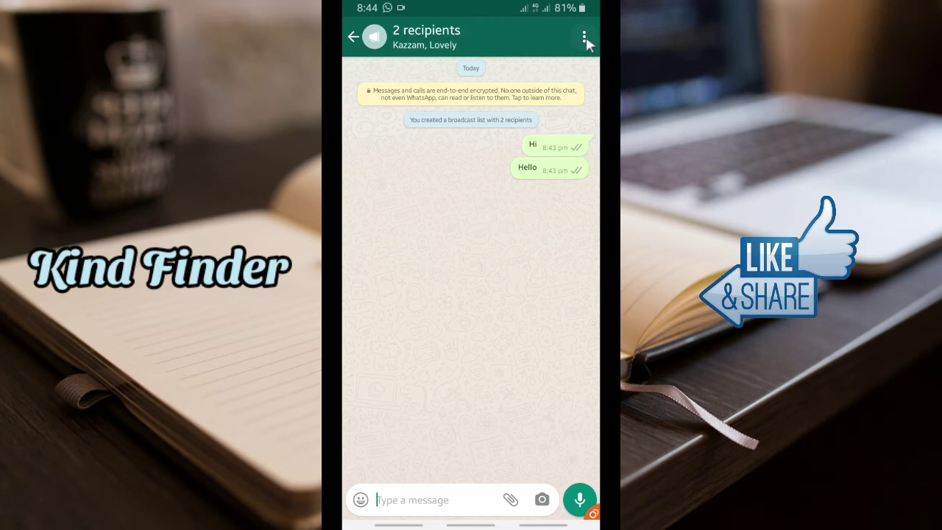
click(556, 147)
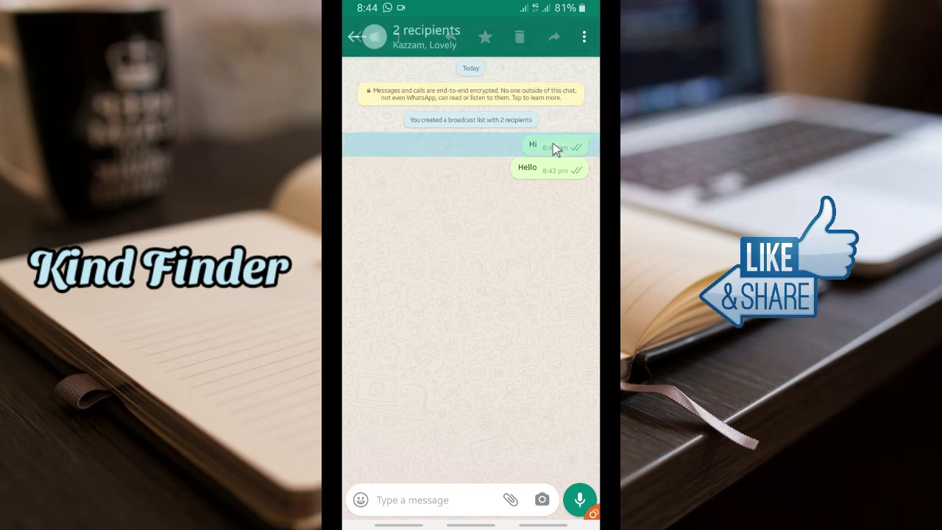
click(584, 36)
click(500, 42)
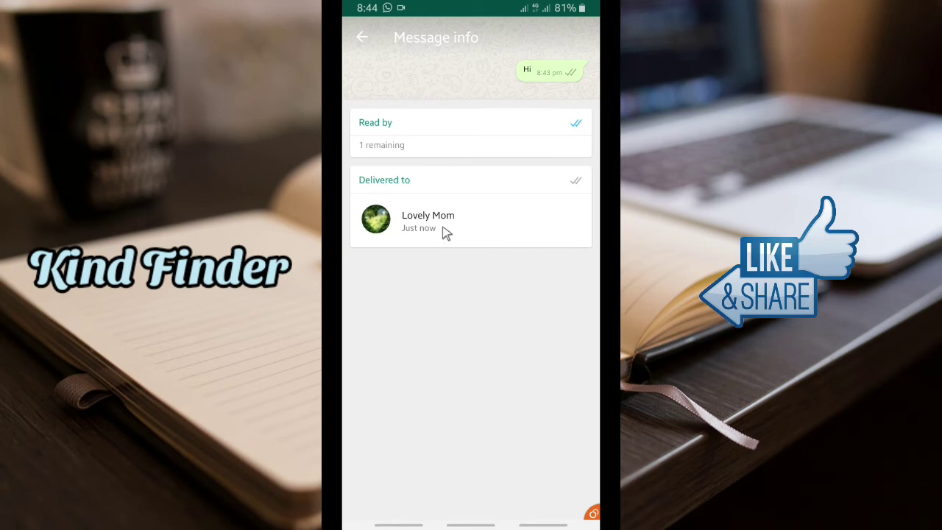
click(362, 37)
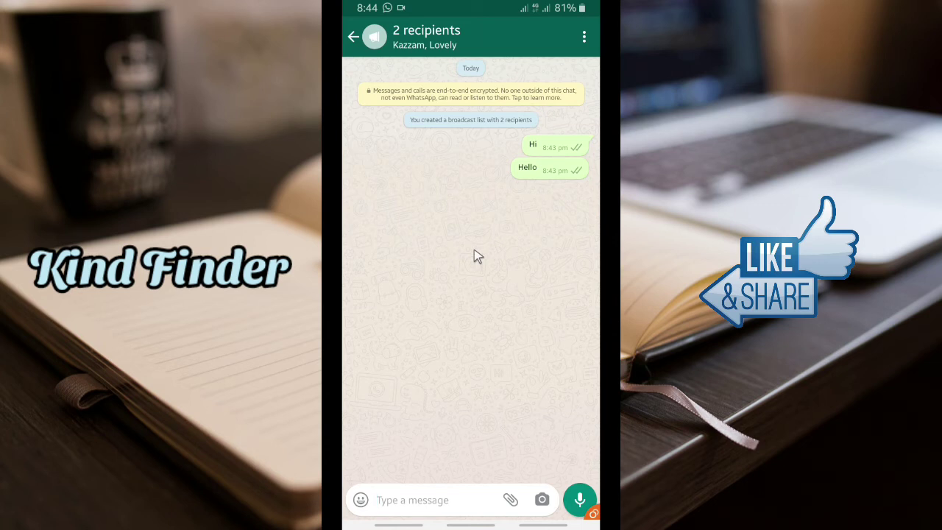
- Return to Chats after briefly opening and closing New chat's options menu
click(353, 37)
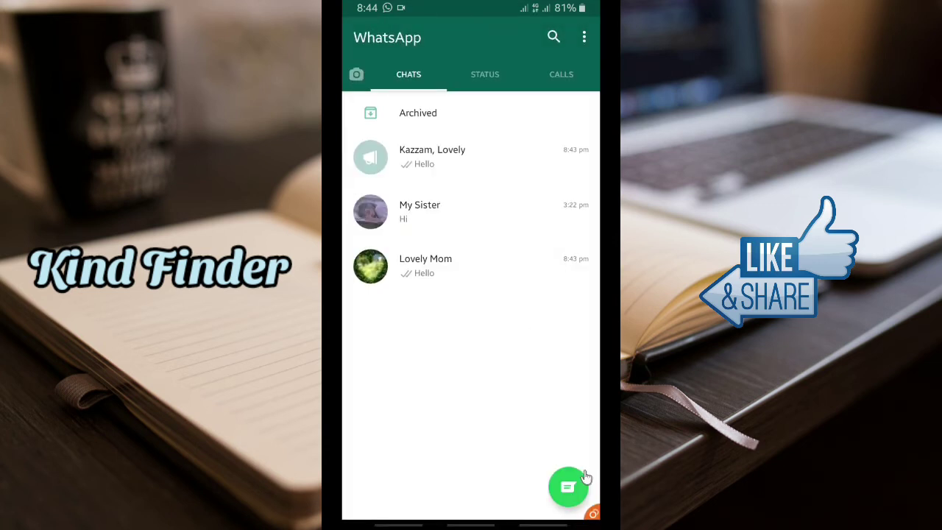
click(560, 487)
click(583, 35)
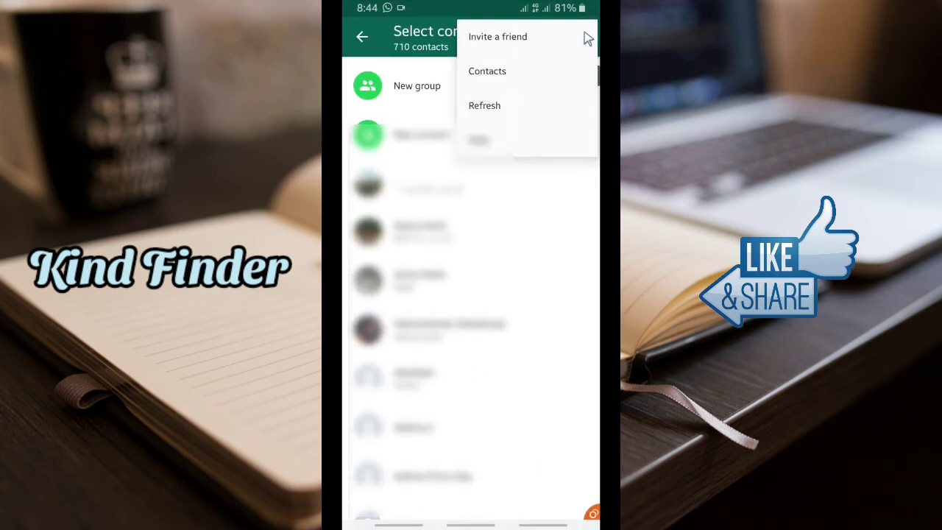
key(Escape)
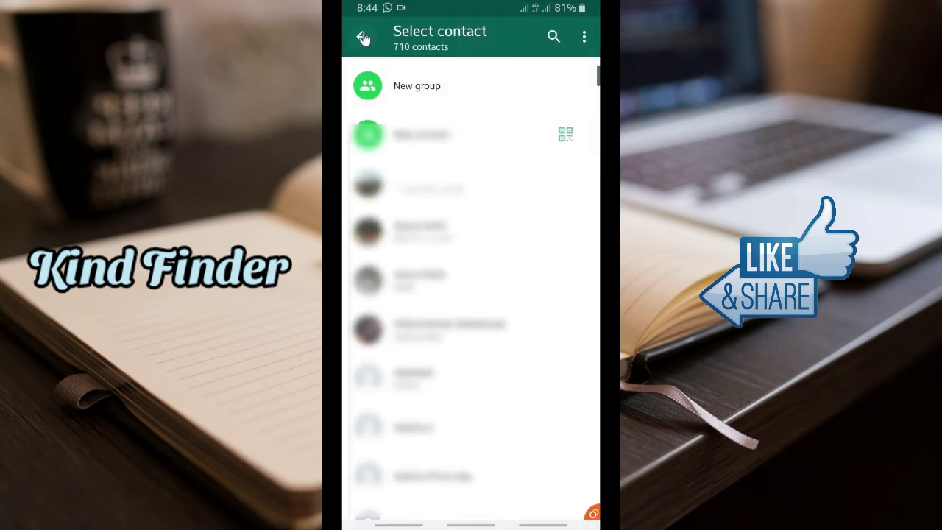
click(361, 37)
- Create a second broadcast list from ⋮ > New broadcast with two selected contacts
click(584, 45)
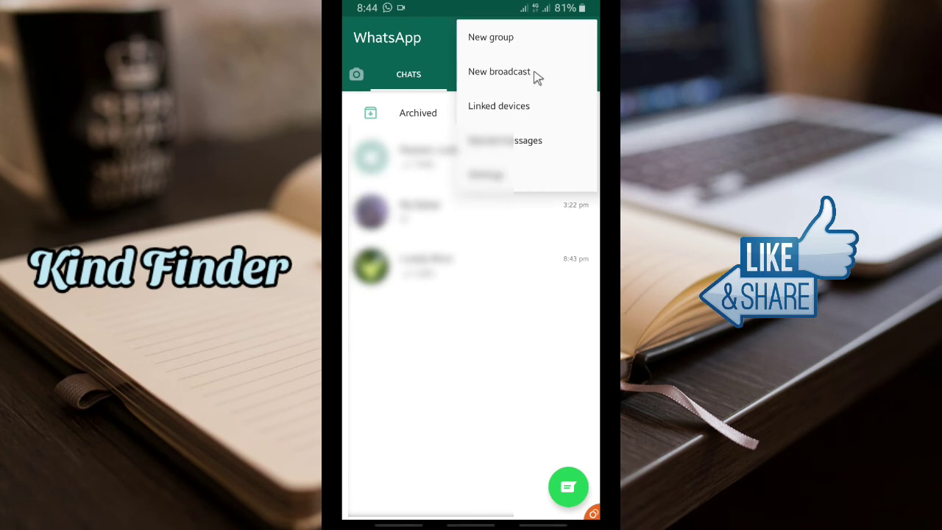
click(537, 77)
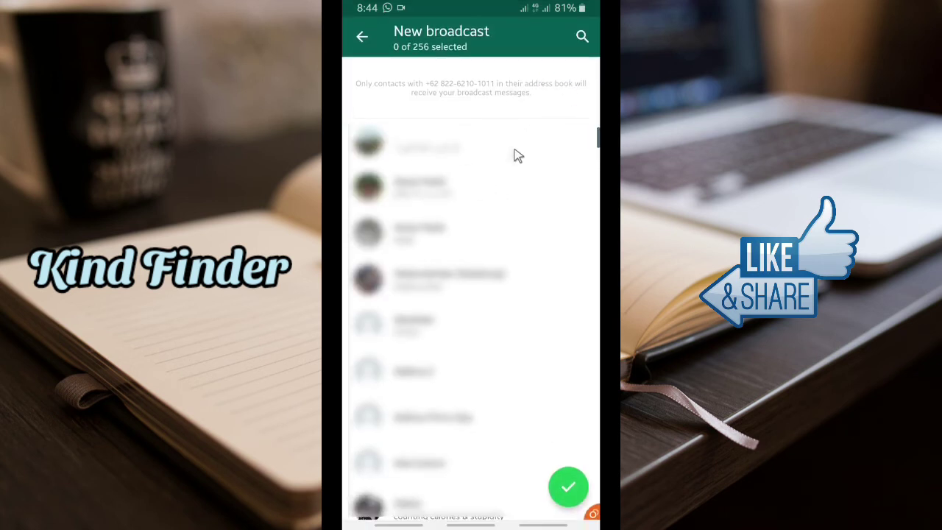
click(472, 142)
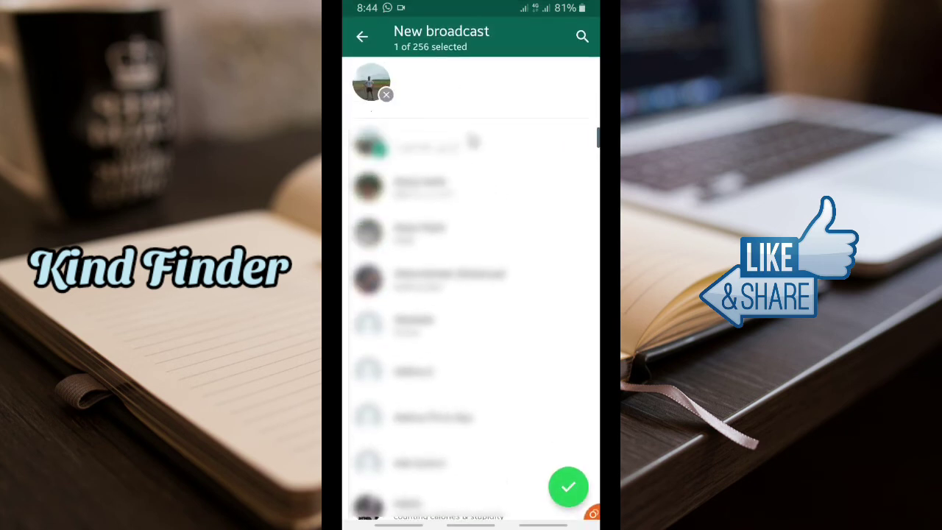
click(457, 192)
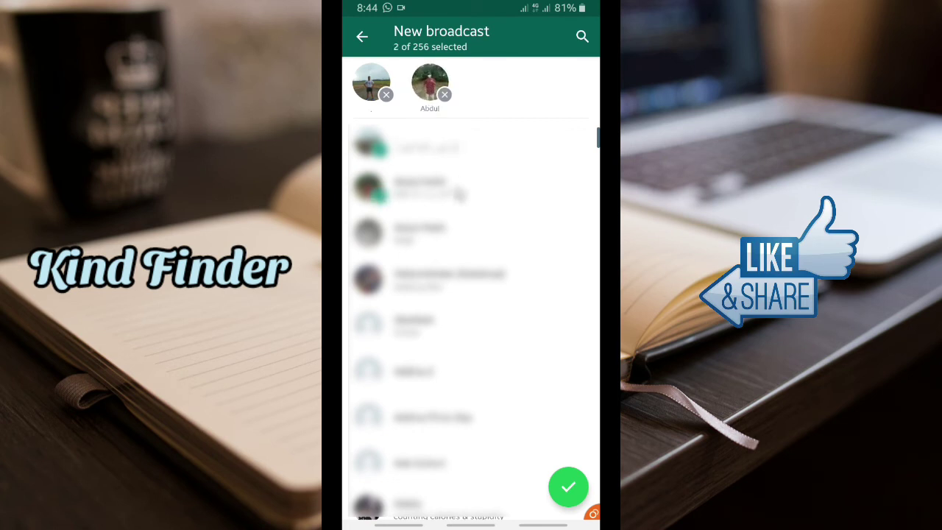
click(568, 490)
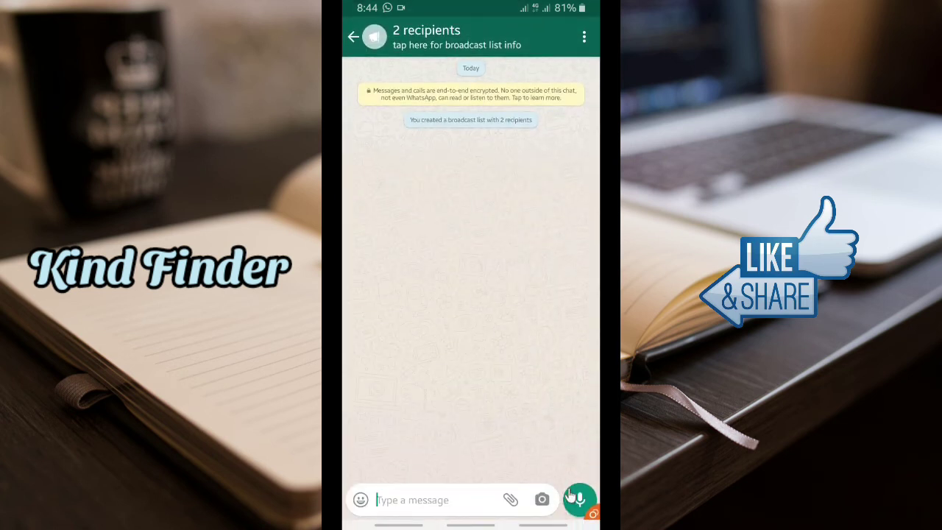
- Go back from the new broadcast chat to the WhatsApp chats list
click(372, 40)
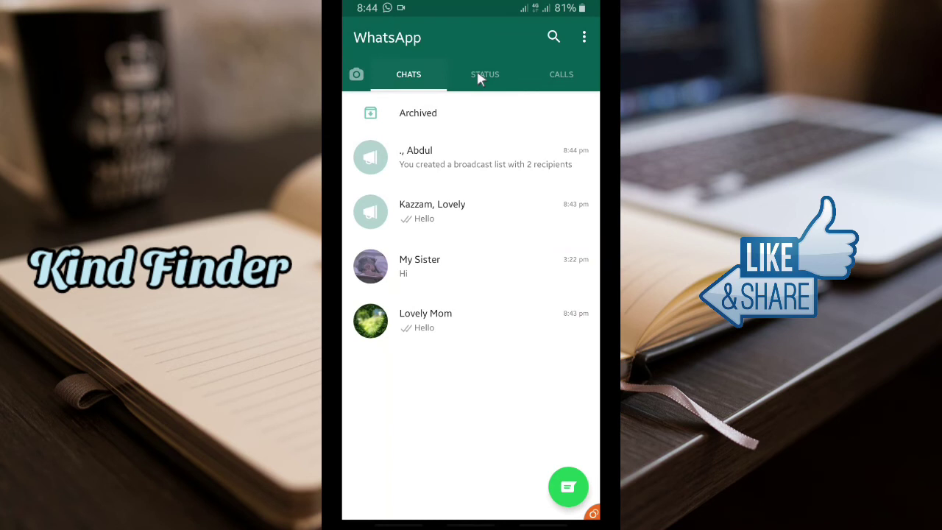